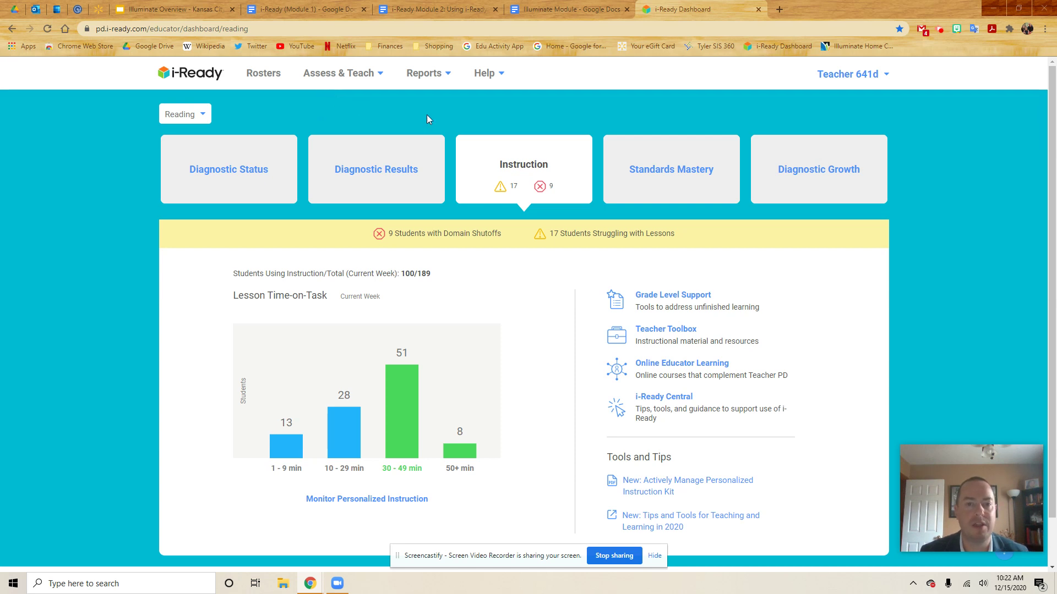
- Open the class-level Personalized Instruction Summary report for Reading
{"action": "left_click", "coordinate": [439, 77]}
{"action": "left_click", "coordinate": [198, 186]}
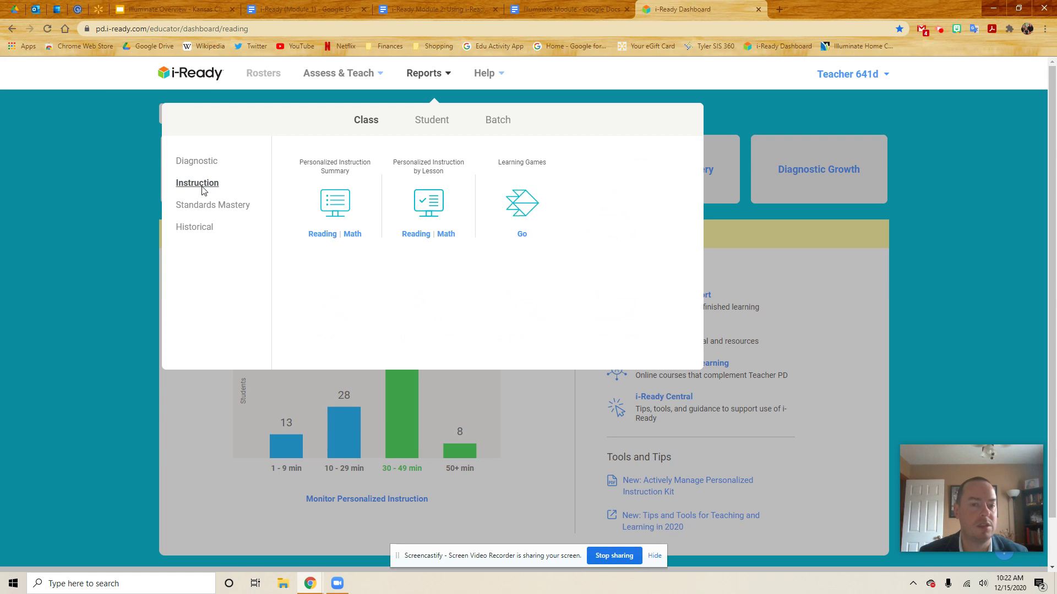
{"action": "left_click", "coordinate": [322, 234]}
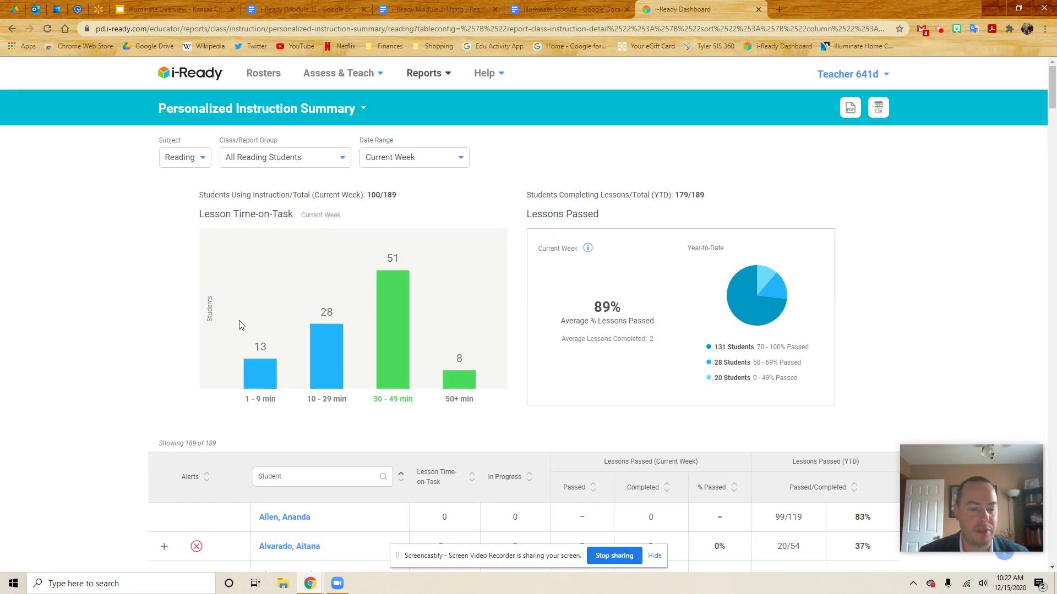
- Expand the domain shutoff alert of the first flagged student in the table, read its explanation and collapse it
{"action": "scroll", "coordinate": [278, 318], "scroll_direction": "down", "scroll_amount": 3}
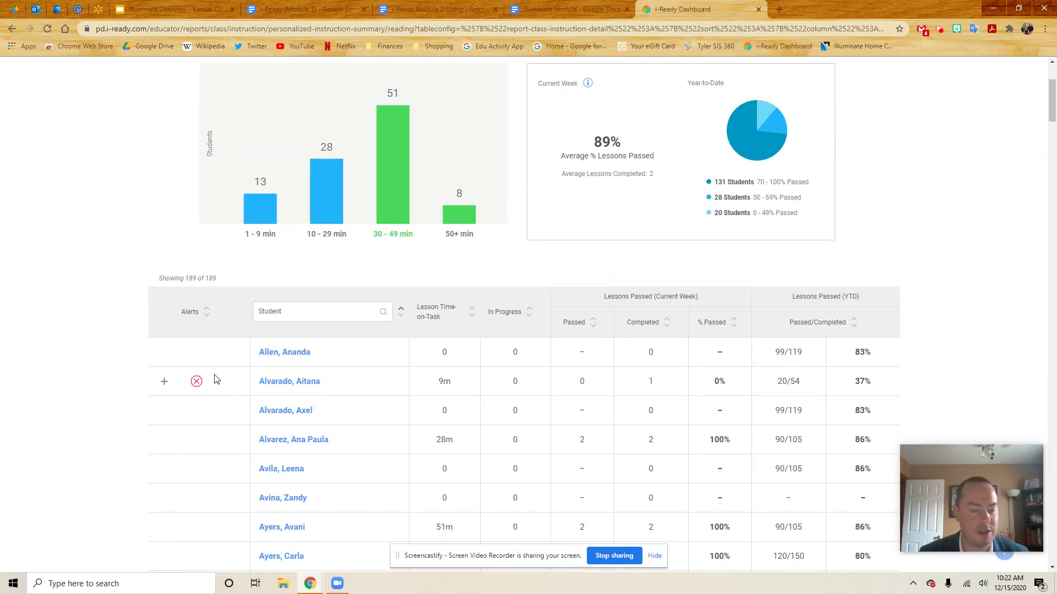
{"action": "scroll", "coordinate": [205, 379], "scroll_direction": "down", "scroll_amount": 2}
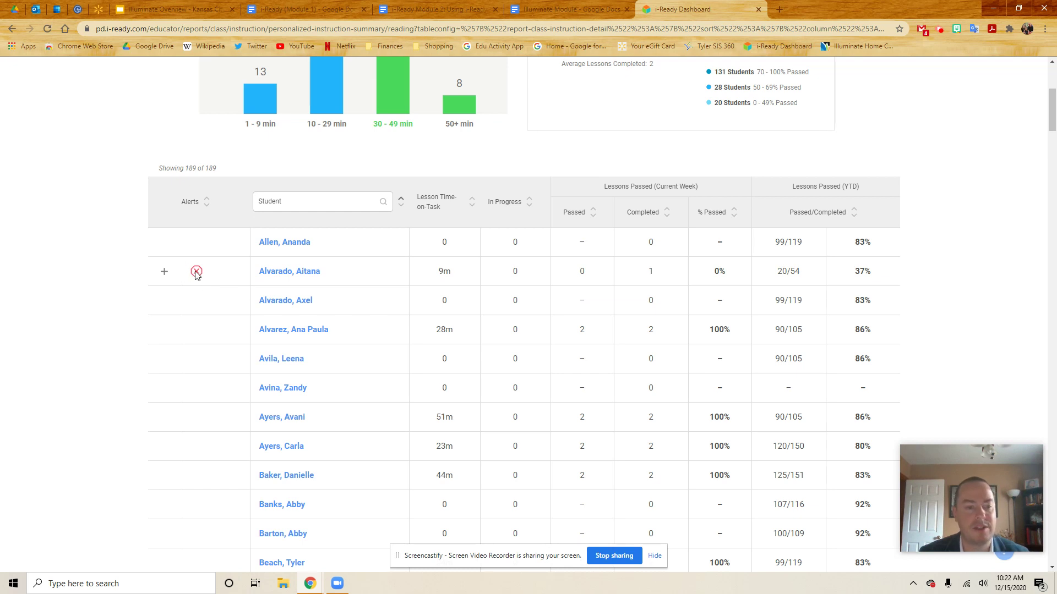
{"action": "left_click", "coordinate": [165, 273]}
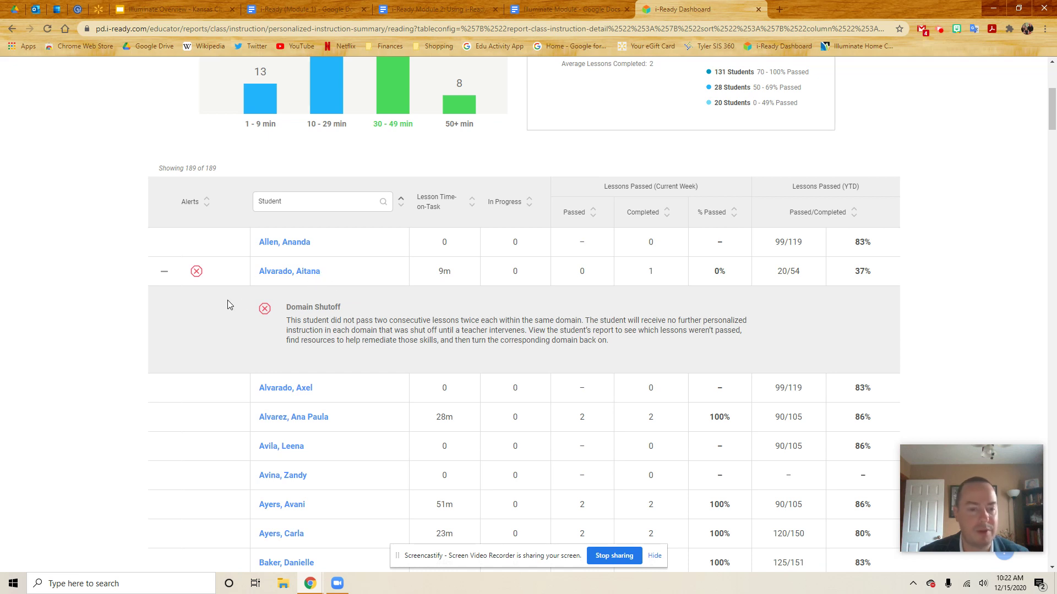
{"action": "left_click", "coordinate": [164, 276]}
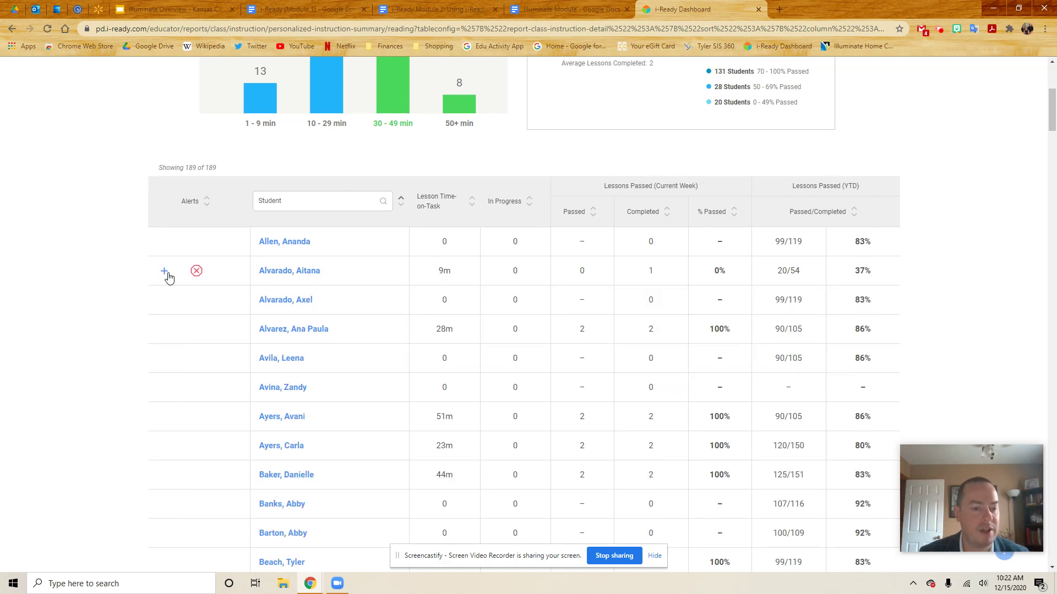
- Expand the first yellow warning alert further down the student table, read its explanation and collapse it
{"action": "scroll", "coordinate": [167, 292], "scroll_direction": "down", "scroll_amount": 5}
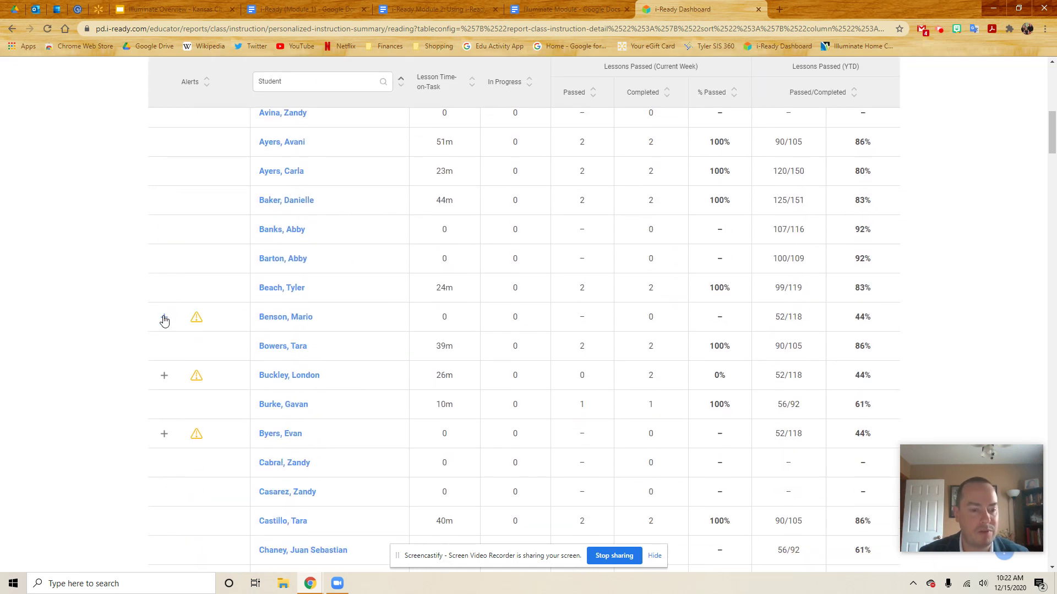
{"action": "left_click", "coordinate": [164, 317]}
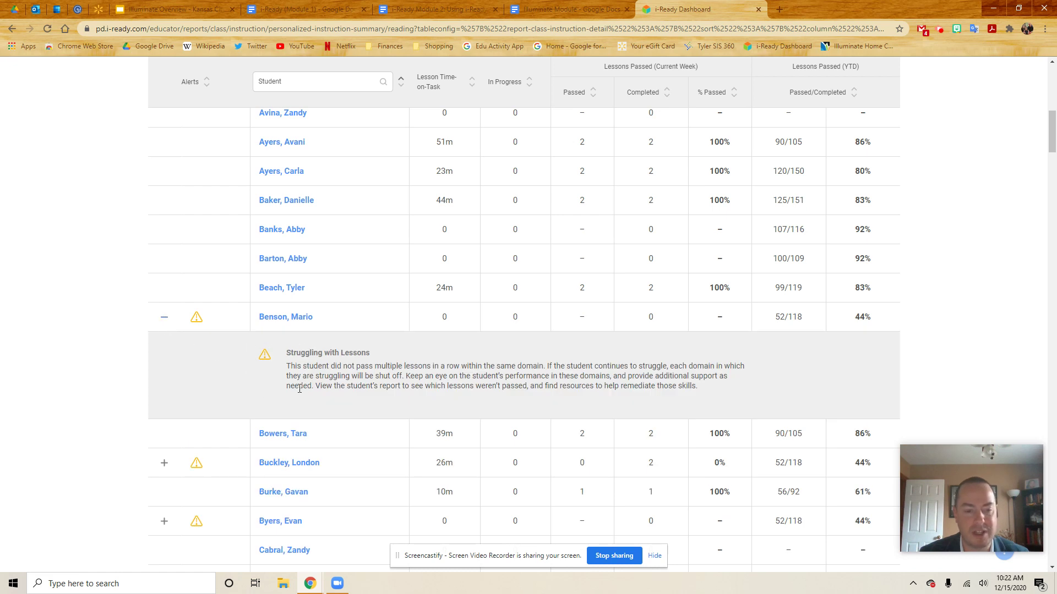
{"action": "left_click", "coordinate": [166, 319]}
{"action": "scroll", "coordinate": [842, 336], "scroll_direction": "up", "scroll_amount": 2}
{"action": "scroll", "coordinate": [842, 336], "scroll_direction": "up", "scroll_amount": 4}
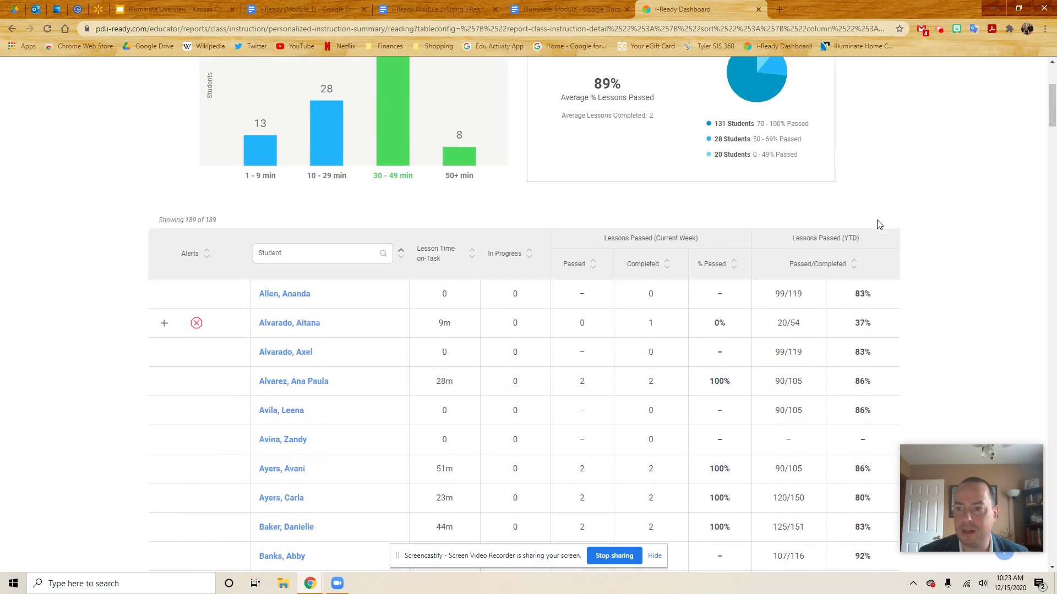
- Open the individual Reading instruction report of the first student with a red domain shutoff alert
{"action": "scroll", "coordinate": [859, 317], "scroll_direction": "down", "scroll_amount": 6}
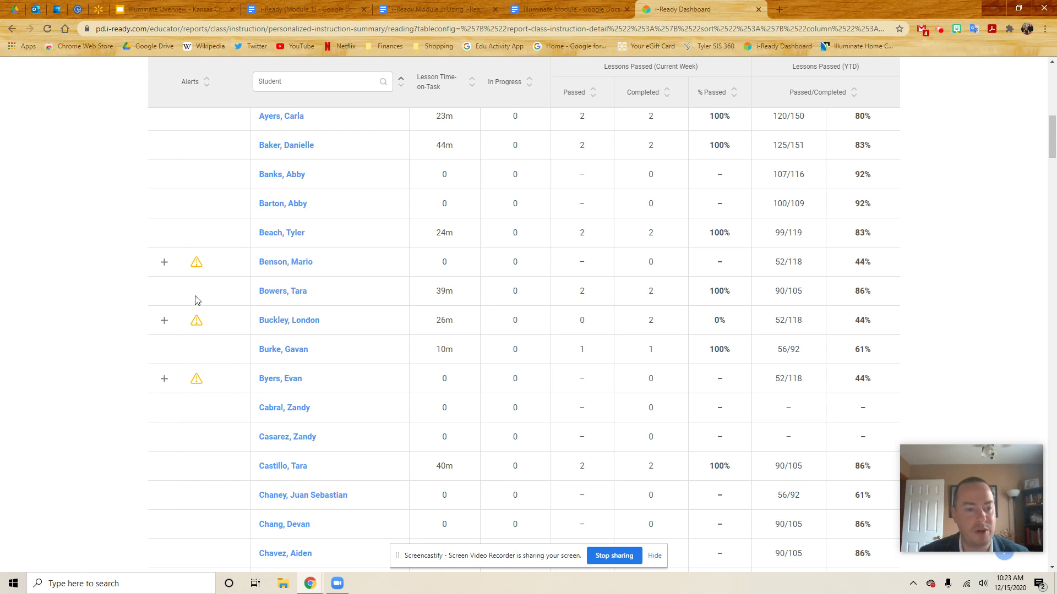
{"action": "scroll", "coordinate": [229, 355], "scroll_direction": "down", "scroll_amount": 3}
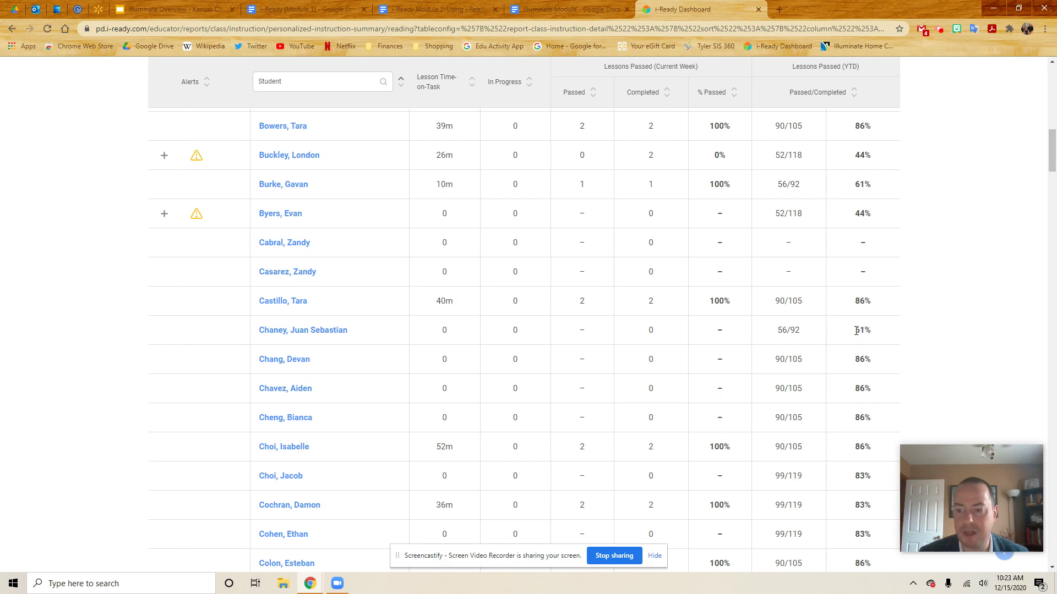
{"action": "scroll", "coordinate": [786, 355], "scroll_direction": "up", "scroll_amount": 15}
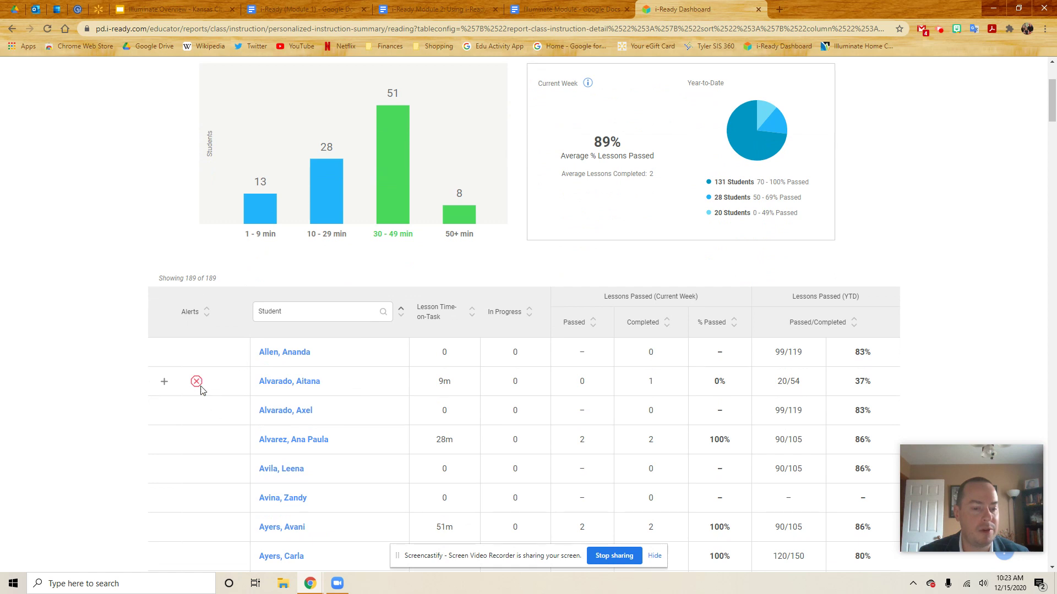
{"action": "left_click", "coordinate": [278, 388]}
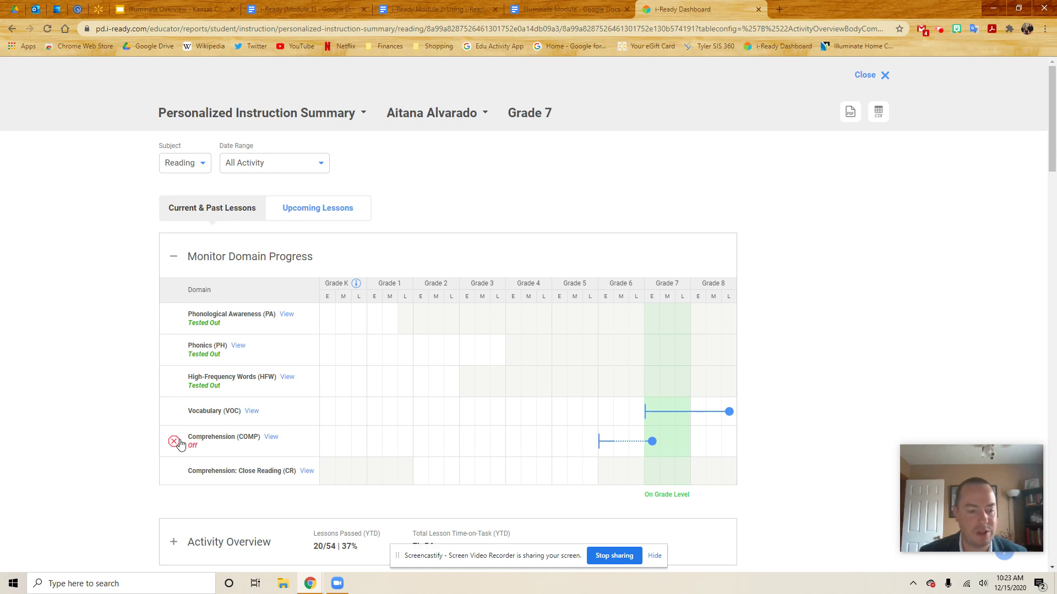
- Review the student's domain progress and expand the shutoff alert on the Comprehension lesson started 07/13/21
{"action": "scroll", "coordinate": [194, 443], "scroll_direction": "down", "scroll_amount": 2}
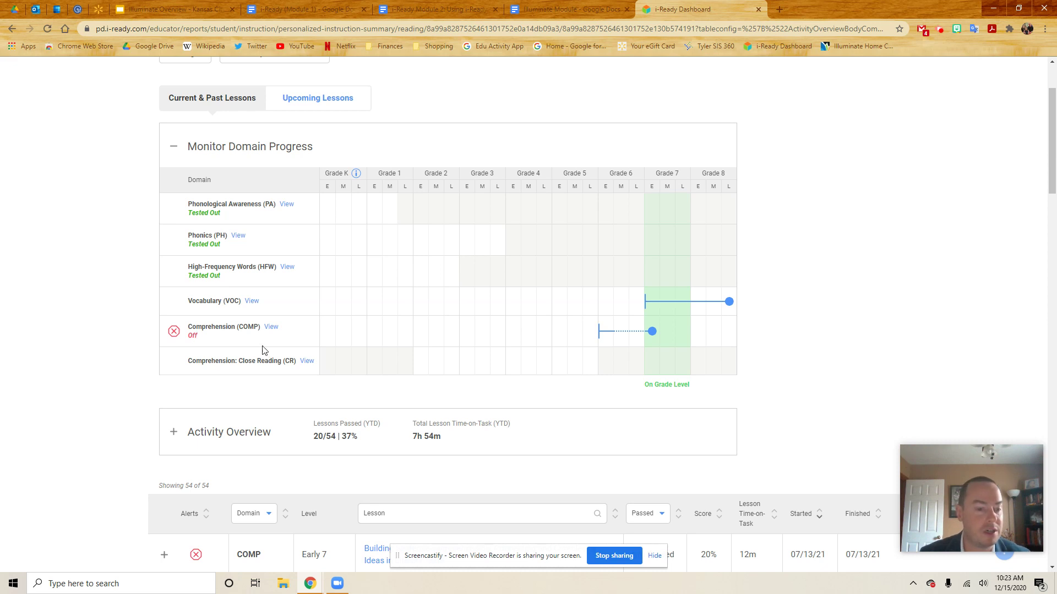
{"action": "scroll", "coordinate": [249, 343], "scroll_direction": "down", "scroll_amount": 4}
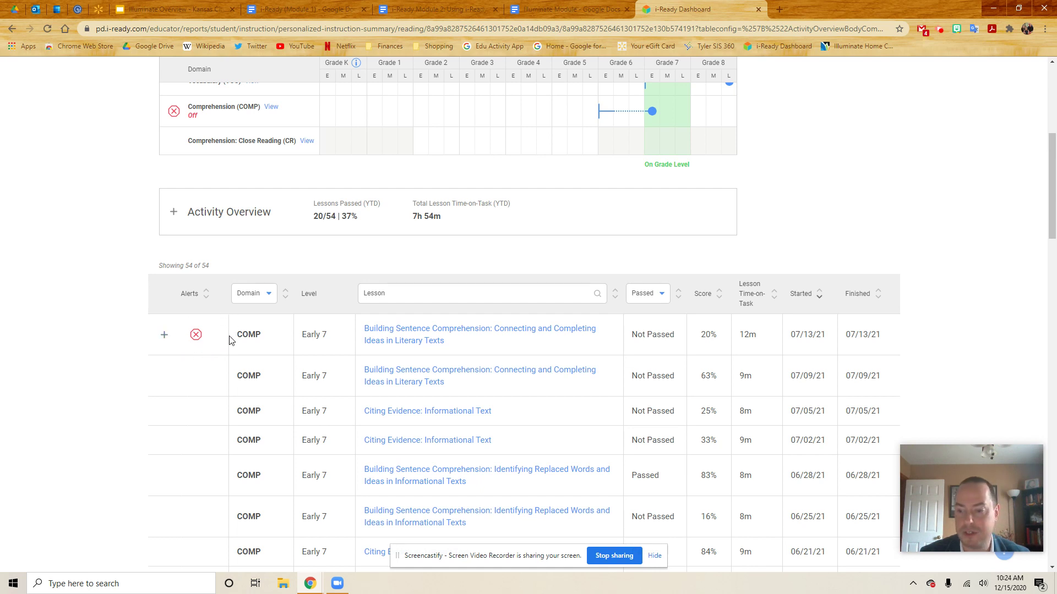
{"action": "scroll", "coordinate": [418, 380], "scroll_direction": "down", "scroll_amount": 1}
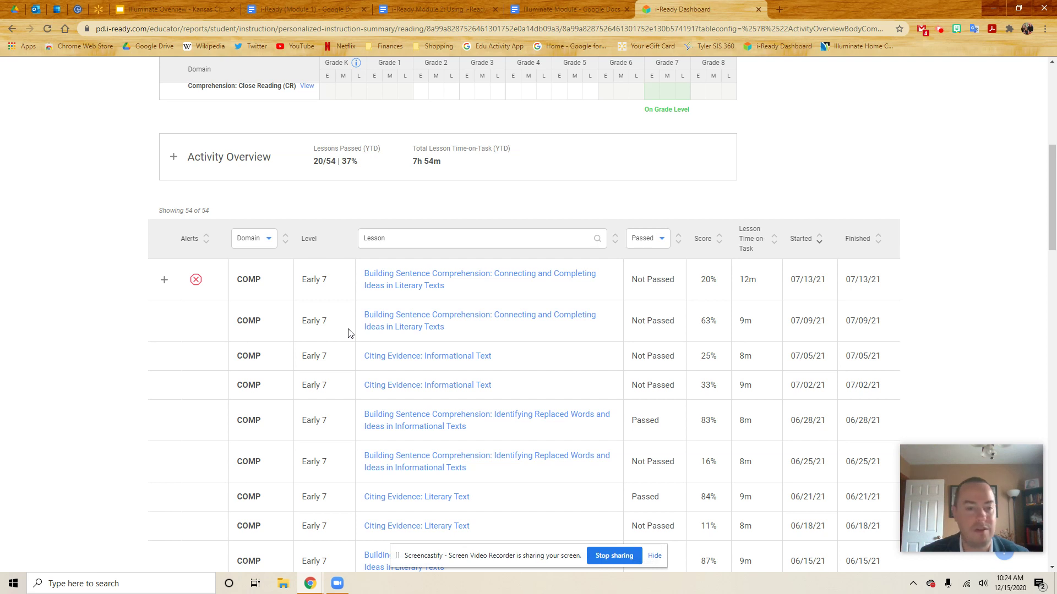
{"action": "left_click", "coordinate": [165, 284]}
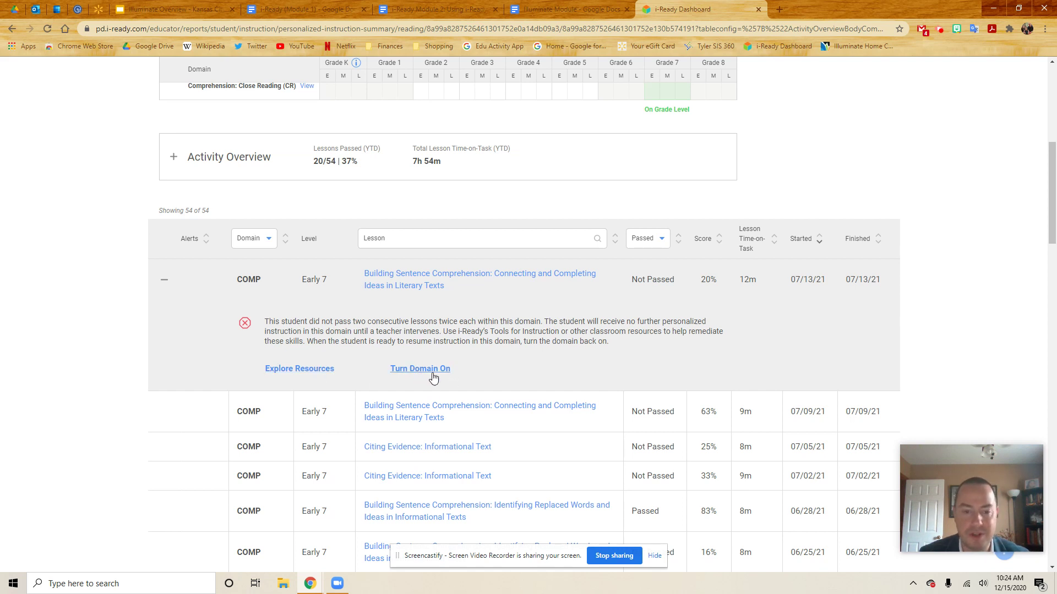
- Explore the resources for the shut-off domain and look through the grade 7 Reading Tools for Instruction list
{"action": "left_click", "coordinate": [297, 374]}
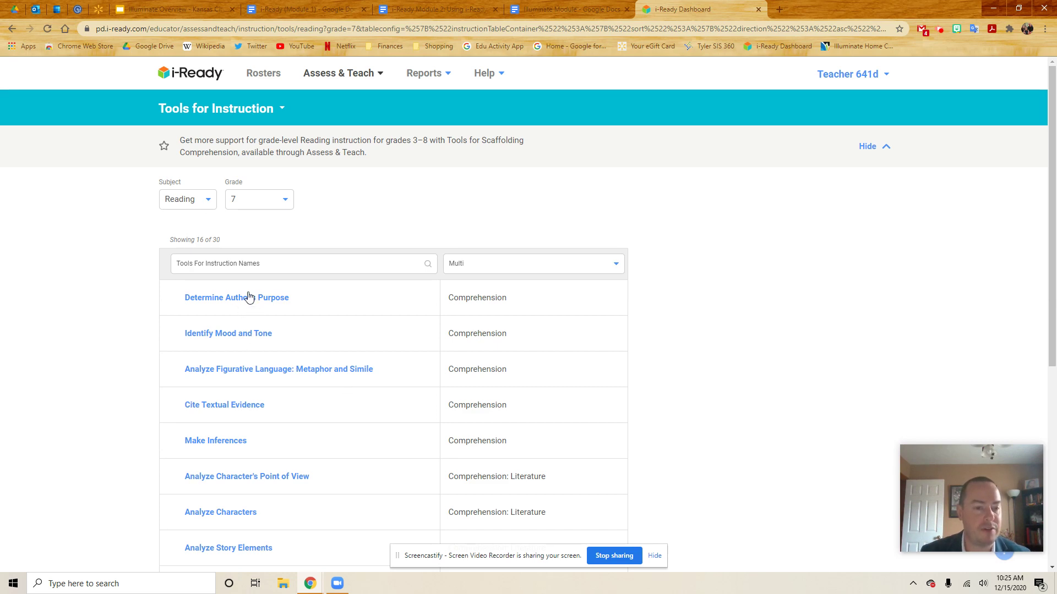
{"action": "scroll", "coordinate": [248, 296], "scroll_direction": "down", "scroll_amount": 6}
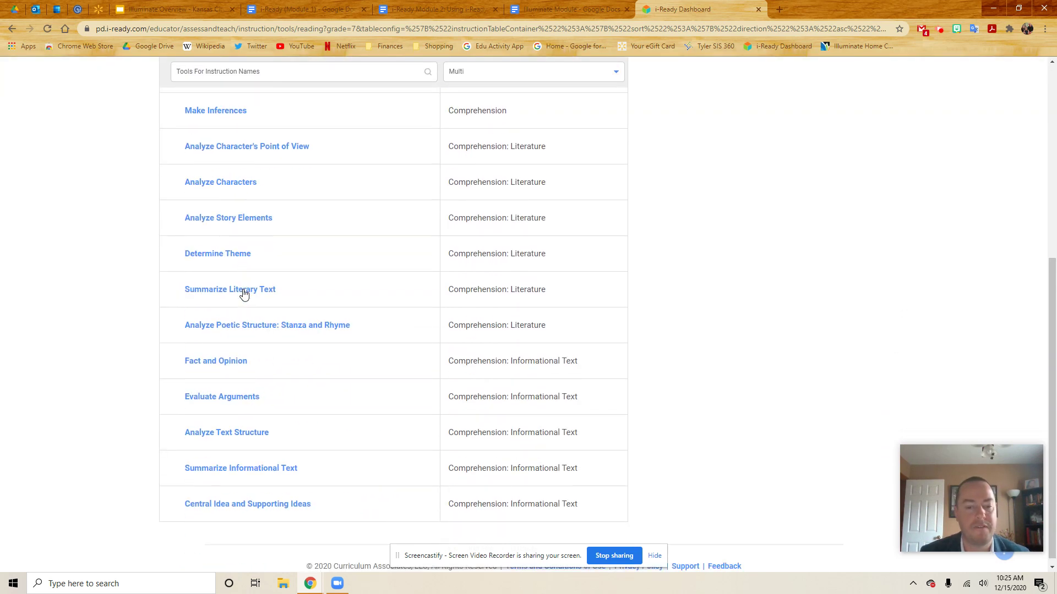
{"action": "scroll", "coordinate": [321, 349], "scroll_direction": "up", "scroll_amount": 6}
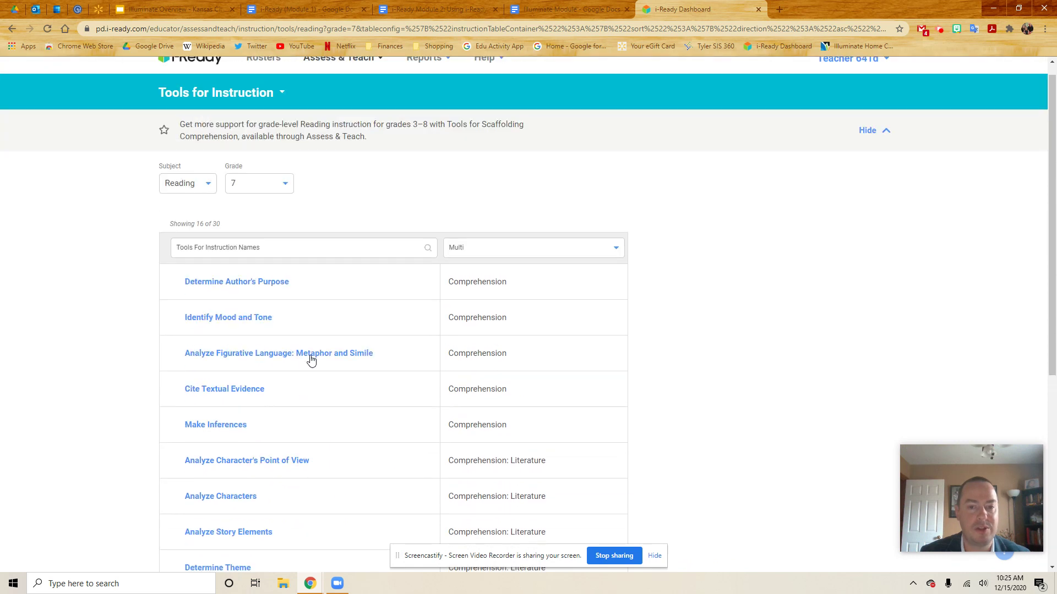
{"action": "scroll", "coordinate": [311, 360], "scroll_direction": "up", "scroll_amount": 1}
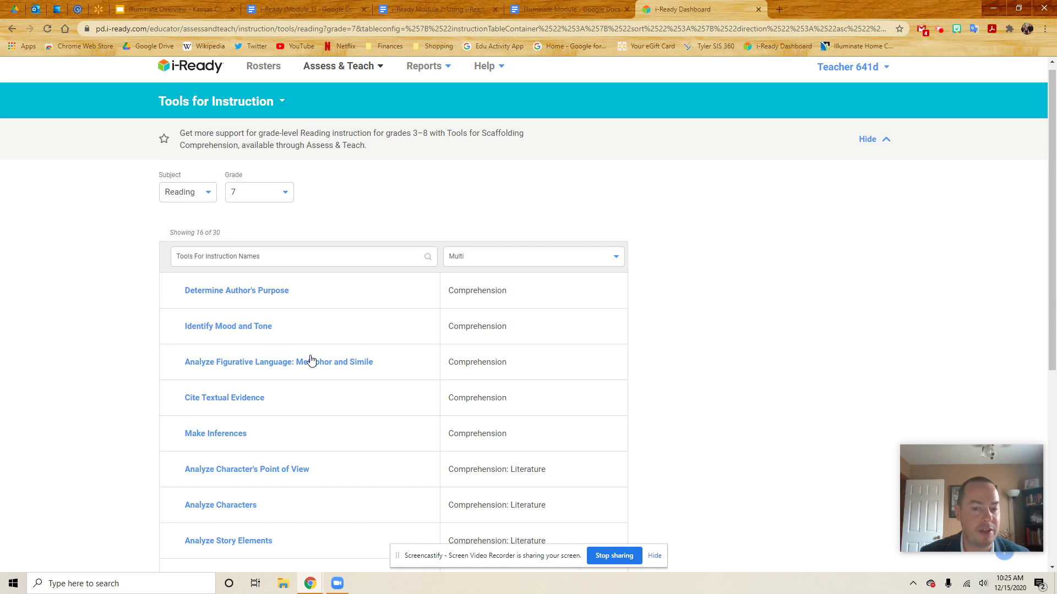
- View the Determine Author's Purpose lesson PDF, skim its pages and close it
{"action": "left_click", "coordinate": [237, 291]}
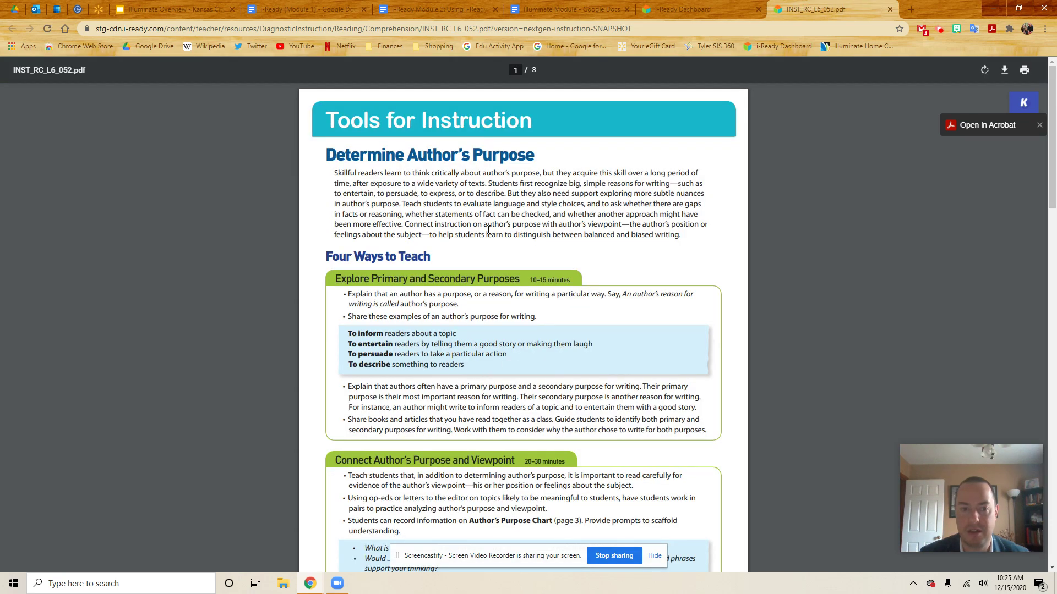
{"action": "scroll", "coordinate": [387, 221], "scroll_direction": "down", "scroll_amount": 3}
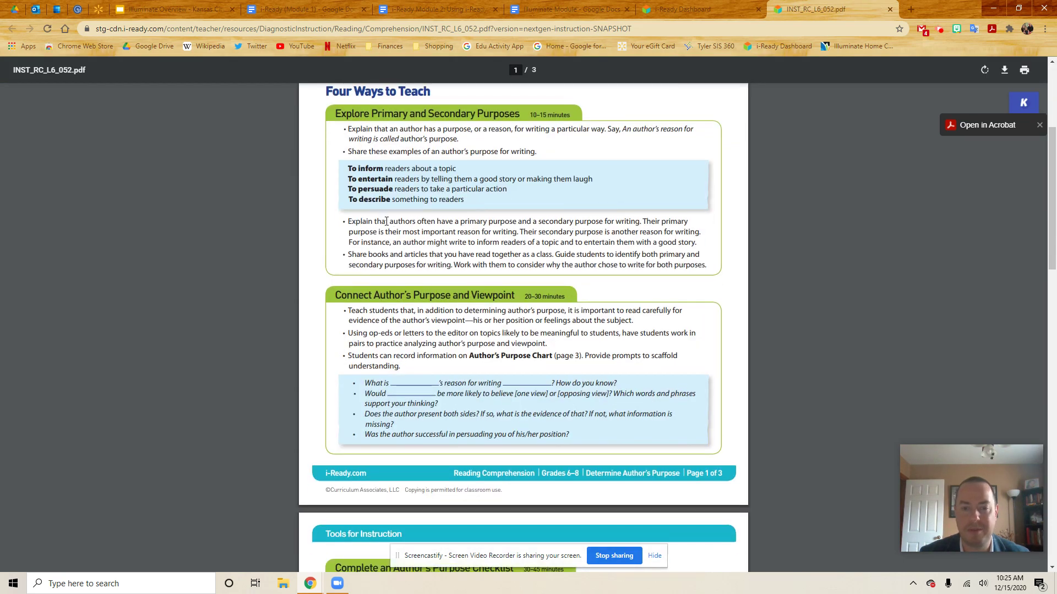
{"action": "scroll", "coordinate": [386, 222], "scroll_direction": "down", "scroll_amount": 10}
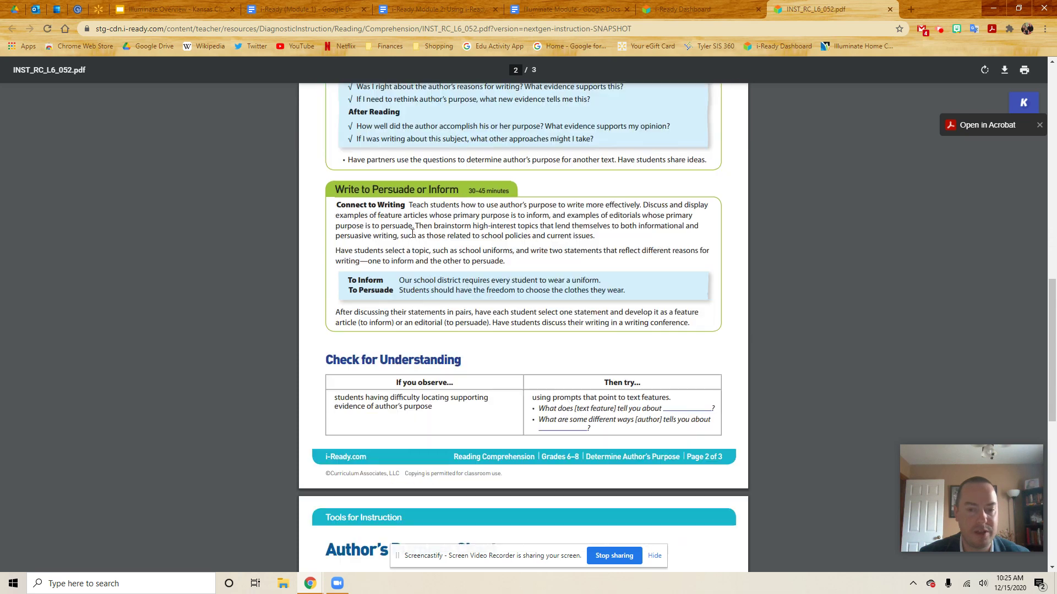
{"action": "left_click", "coordinate": [890, 9]}
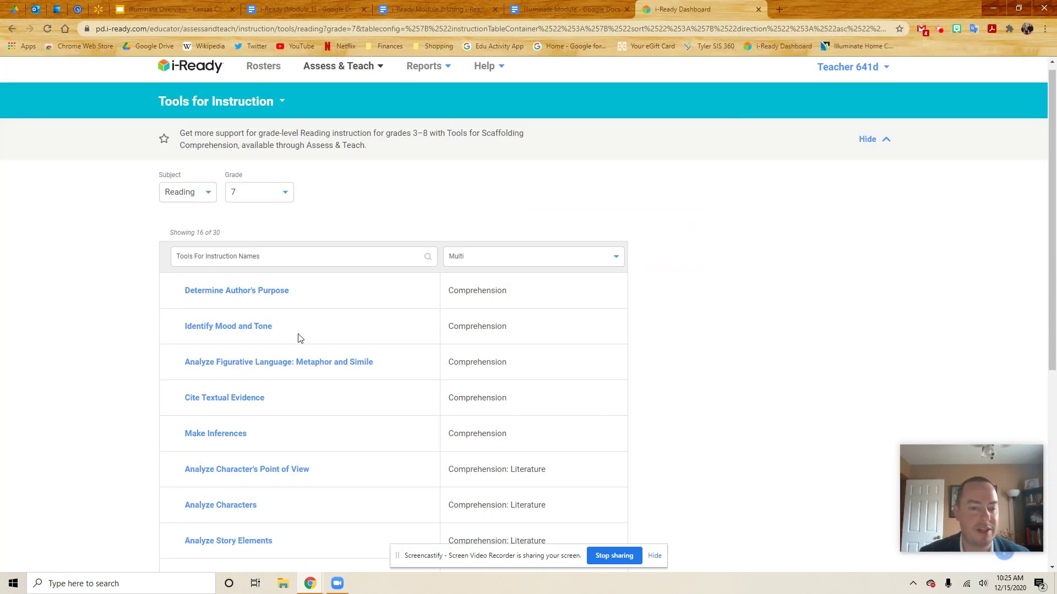
- Briefly view the Identify Mood and Tone PDF, close it and look over the remaining Comprehension resources in the list
{"action": "left_click", "coordinate": [260, 329]}
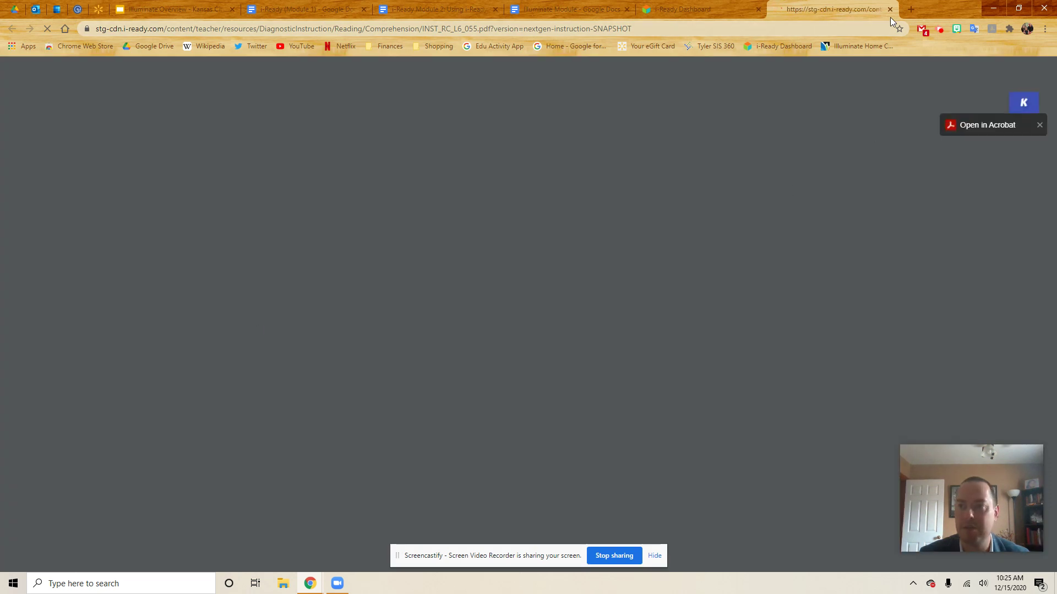
{"action": "left_click", "coordinate": [890, 10]}
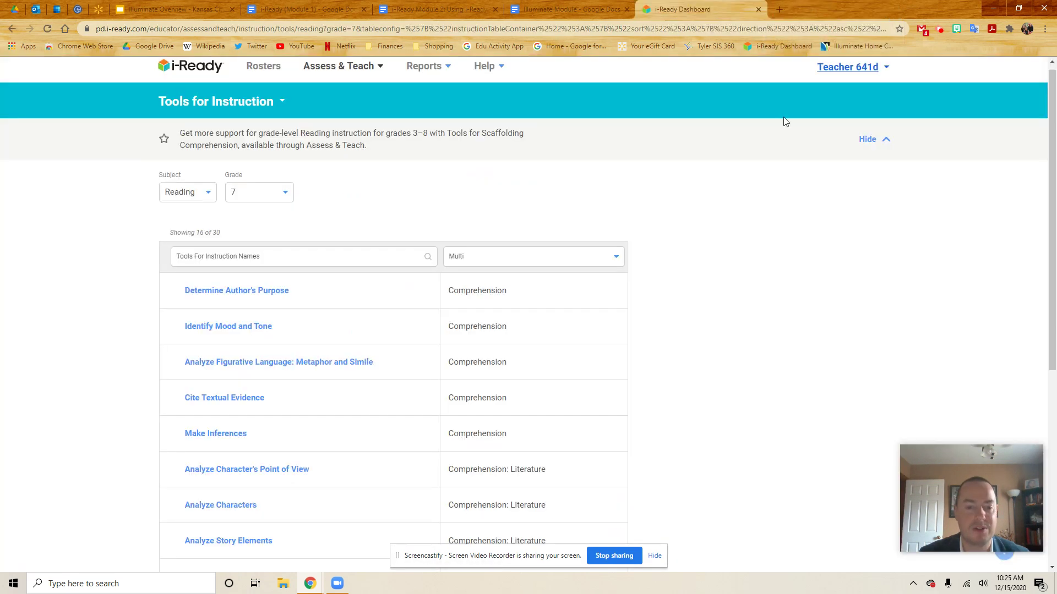
{"action": "scroll", "coordinate": [274, 361], "scroll_direction": "down", "scroll_amount": 4}
{"action": "scroll", "coordinate": [290, 368], "scroll_direction": "down", "scroll_amount": 2}
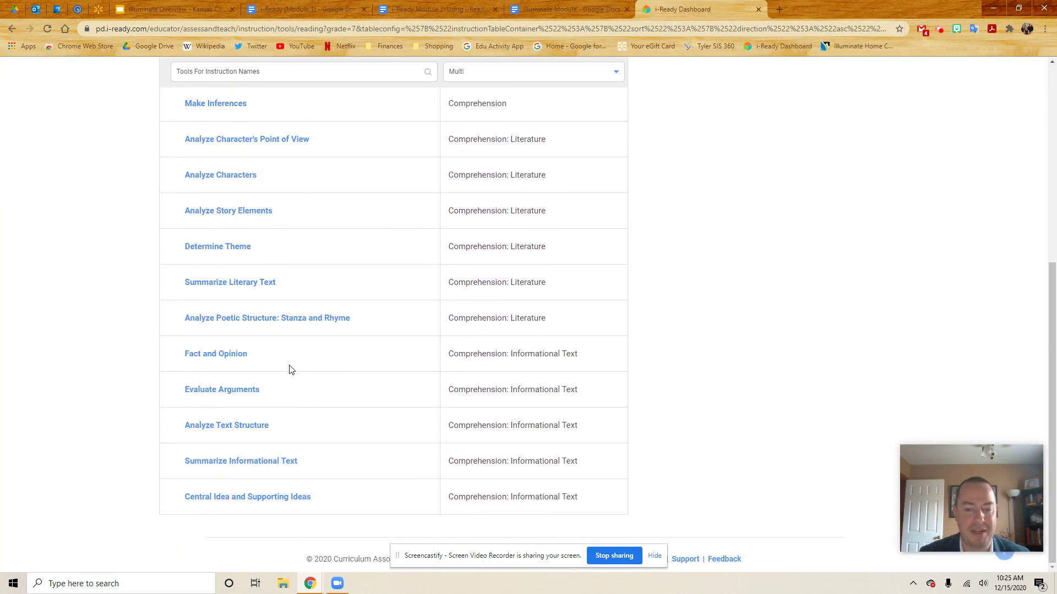
{"action": "scroll", "coordinate": [314, 367], "scroll_direction": "up", "scroll_amount": 5}
{"action": "scroll", "coordinate": [337, 365], "scroll_direction": "up", "scroll_amount": 1}
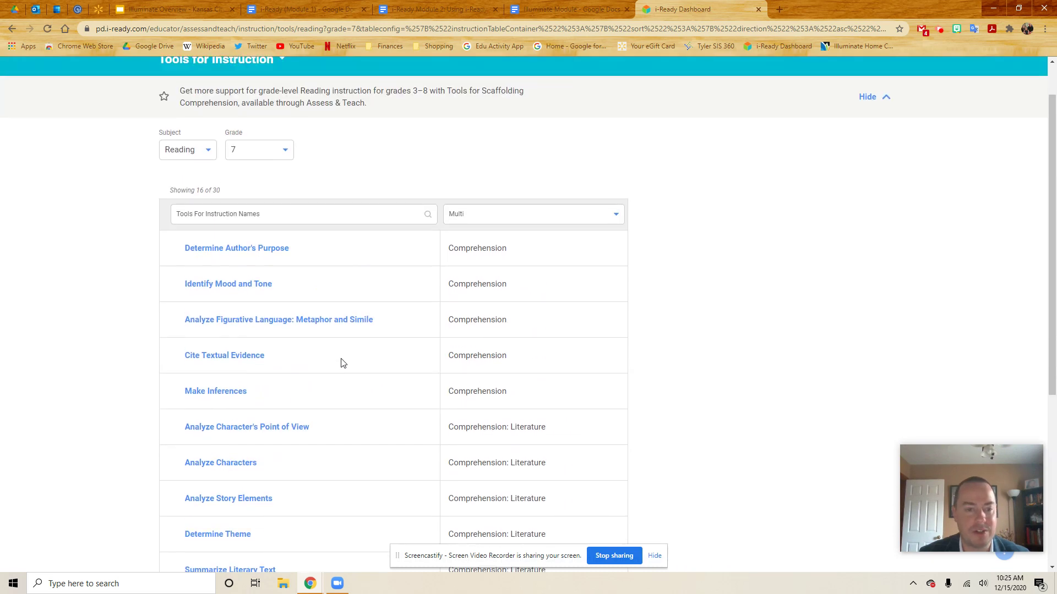
{"action": "scroll", "coordinate": [337, 366], "scroll_direction": "down", "scroll_amount": 5}
{"action": "scroll", "coordinate": [485, 419], "scroll_direction": "up", "scroll_amount": 6}
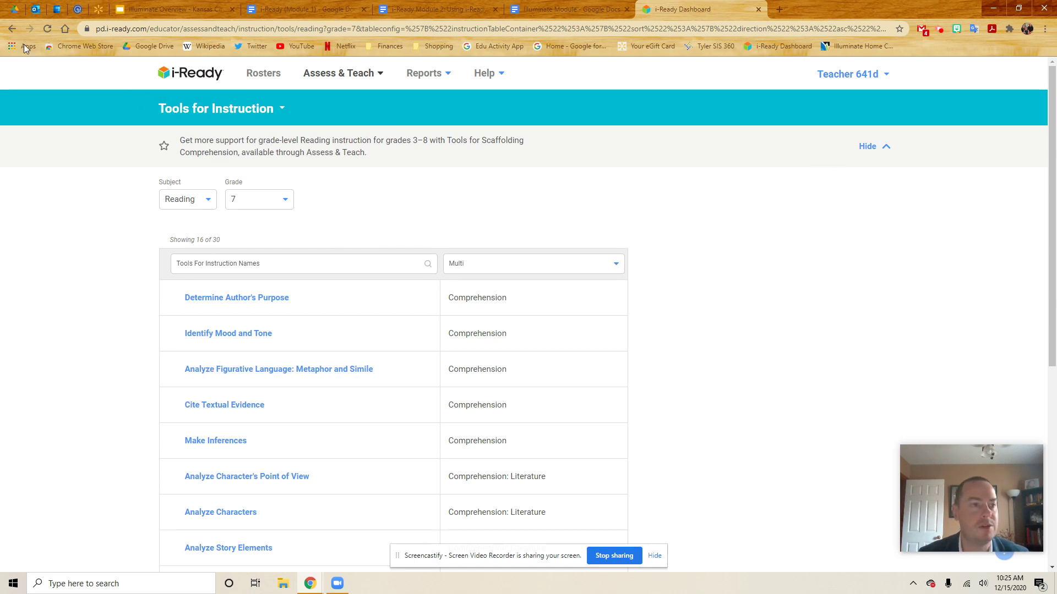
- Return to the student's report and turn the Comprehension domain back on from the 07/13/21 lesson's shutoff alert
{"action": "left_click", "coordinate": [16, 28]}
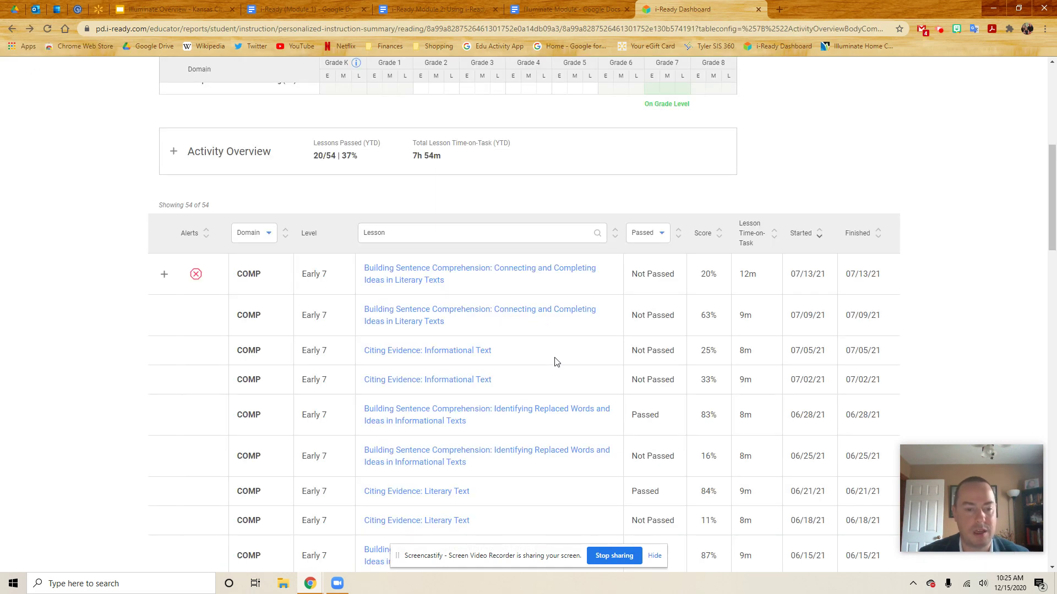
{"action": "left_click", "coordinate": [164, 274]}
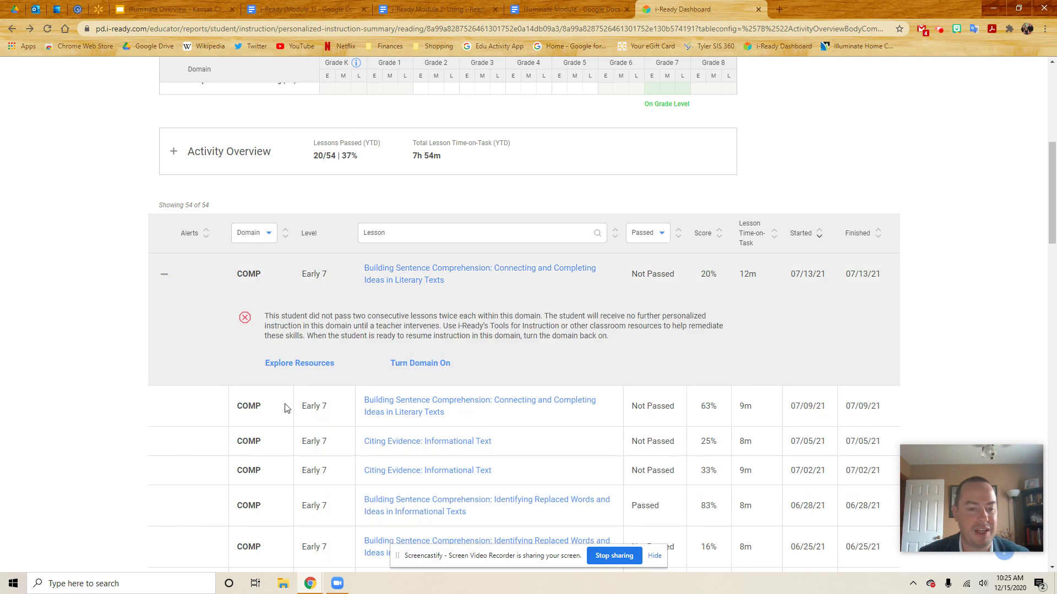
{"action": "left_click", "coordinate": [423, 363]}
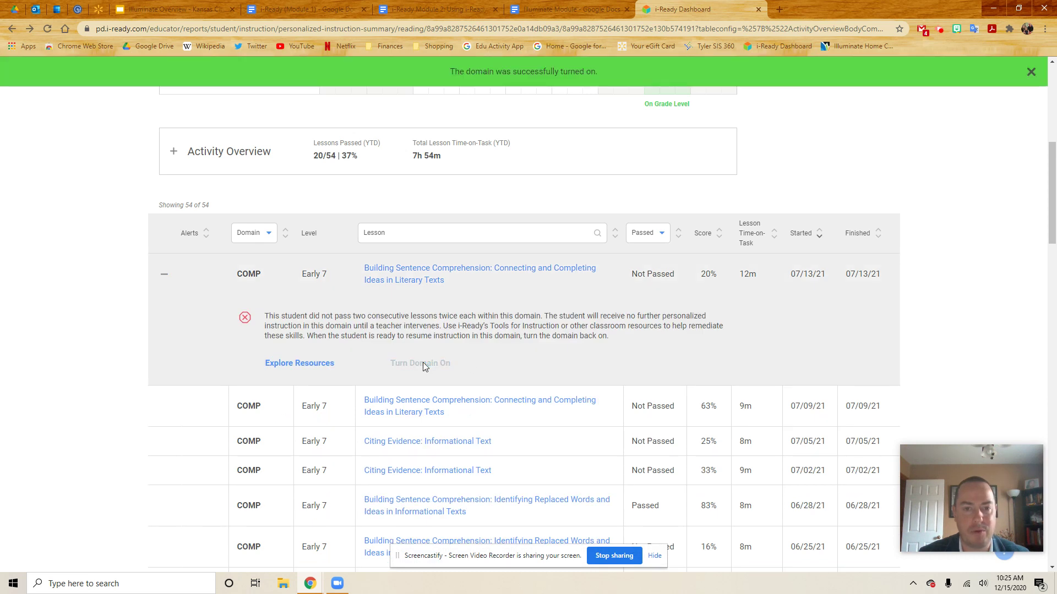